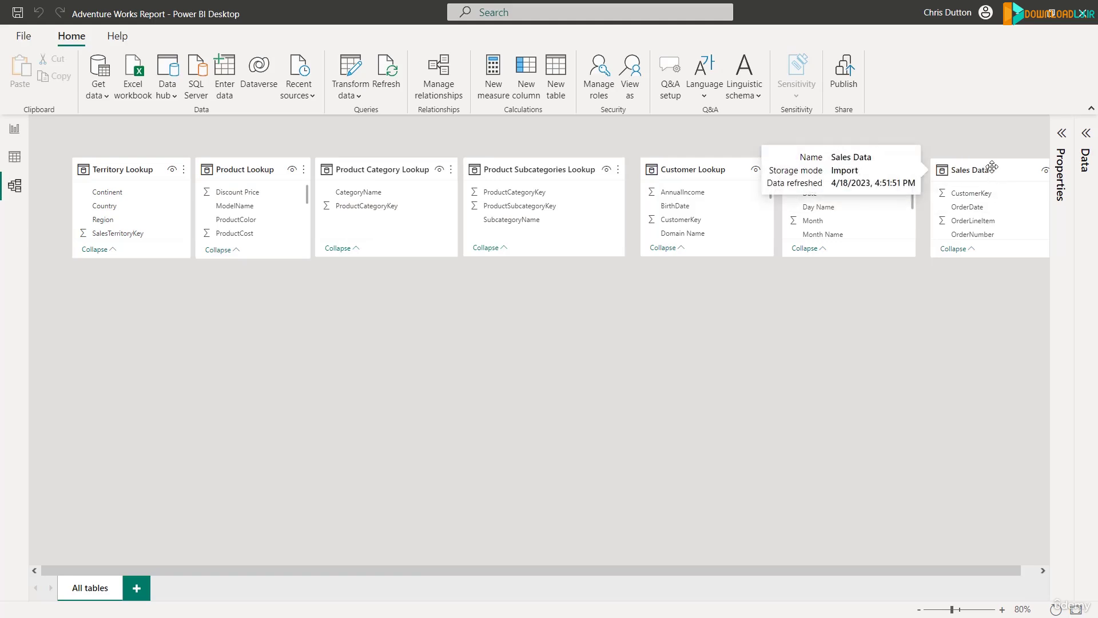
# Step: Move the Sales Data table below the row of lookup tables and lengthen the Product Lookup card to show fields down to ProductName
pyautogui.moveTo(997, 169); pyautogui.dragTo(379, 392)
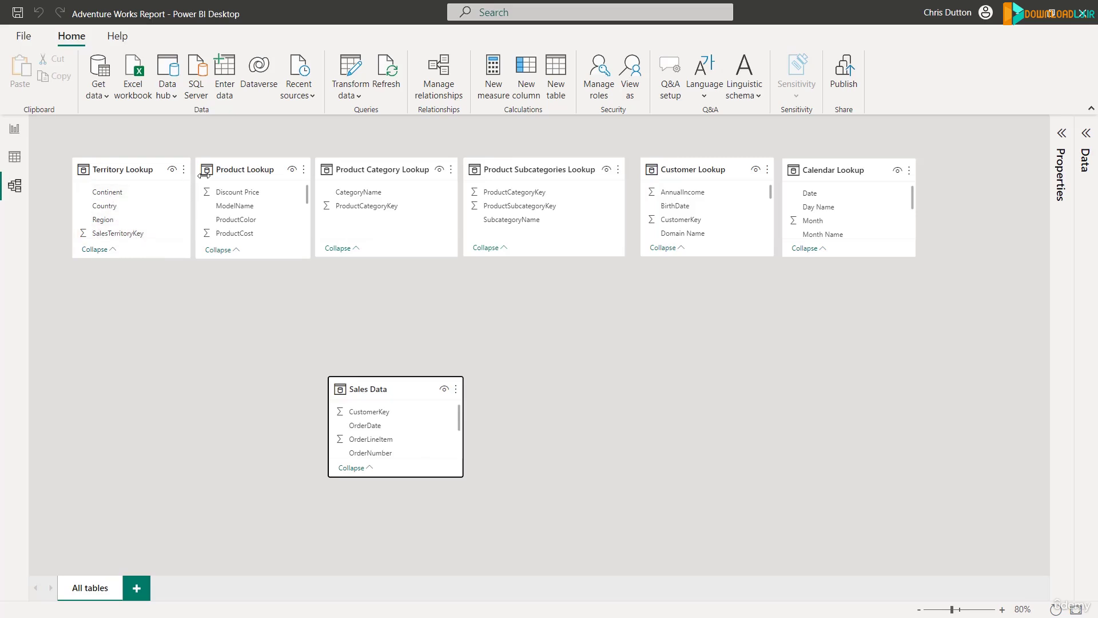
pyautogui.click(230, 171)
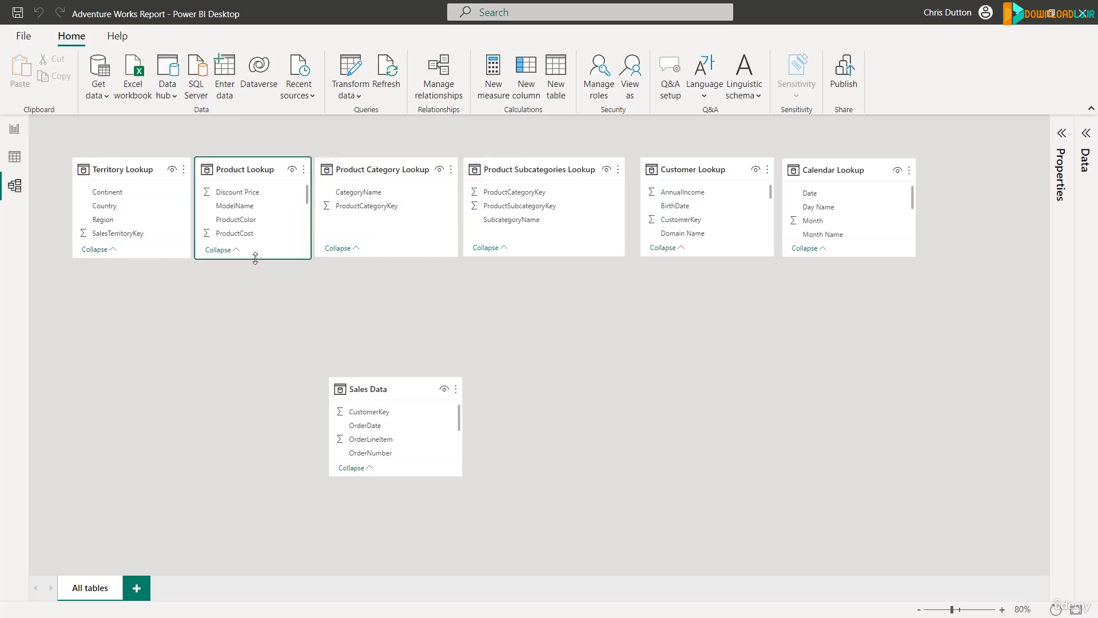
pyautogui.moveTo(255, 259); pyautogui.dragTo(250, 389)
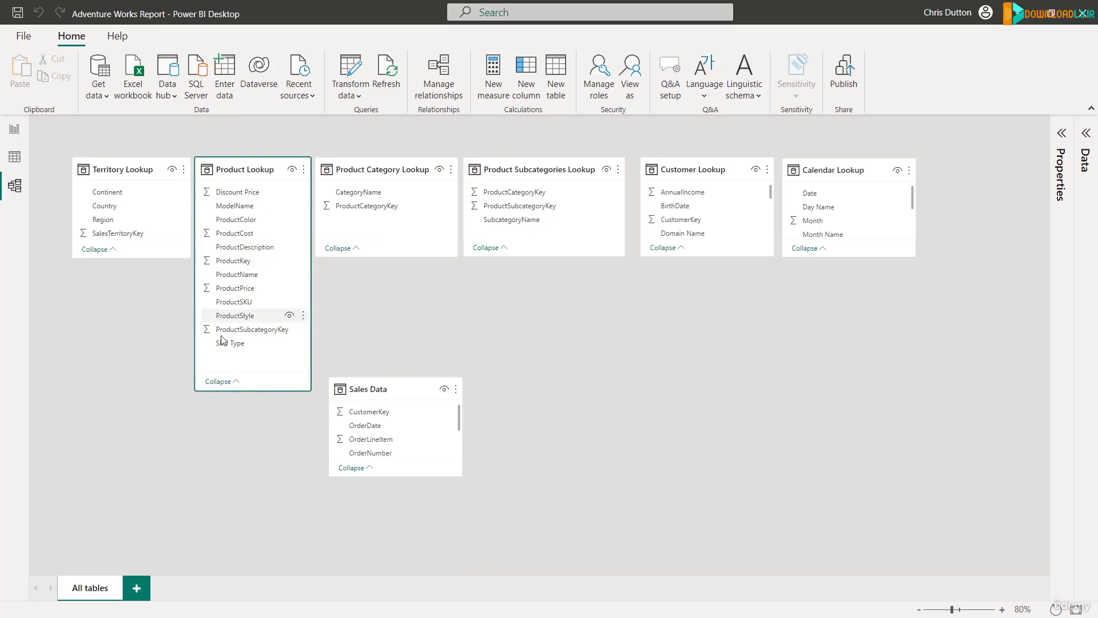
pyautogui.moveTo(233, 392); pyautogui.dragTo(241, 297)
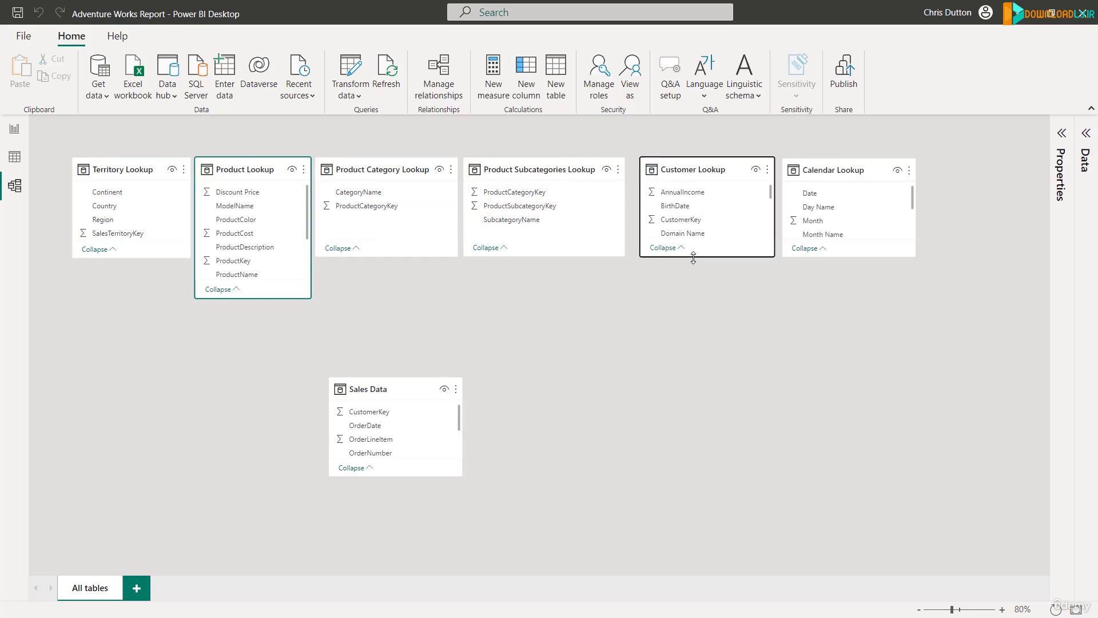
# Step: Lengthen the Customer Lookup and Calendar Lookup cards to show about seven fields each, matching the Product Lookup card's height
pyautogui.moveTo(693, 258); pyautogui.dragTo(694, 441)
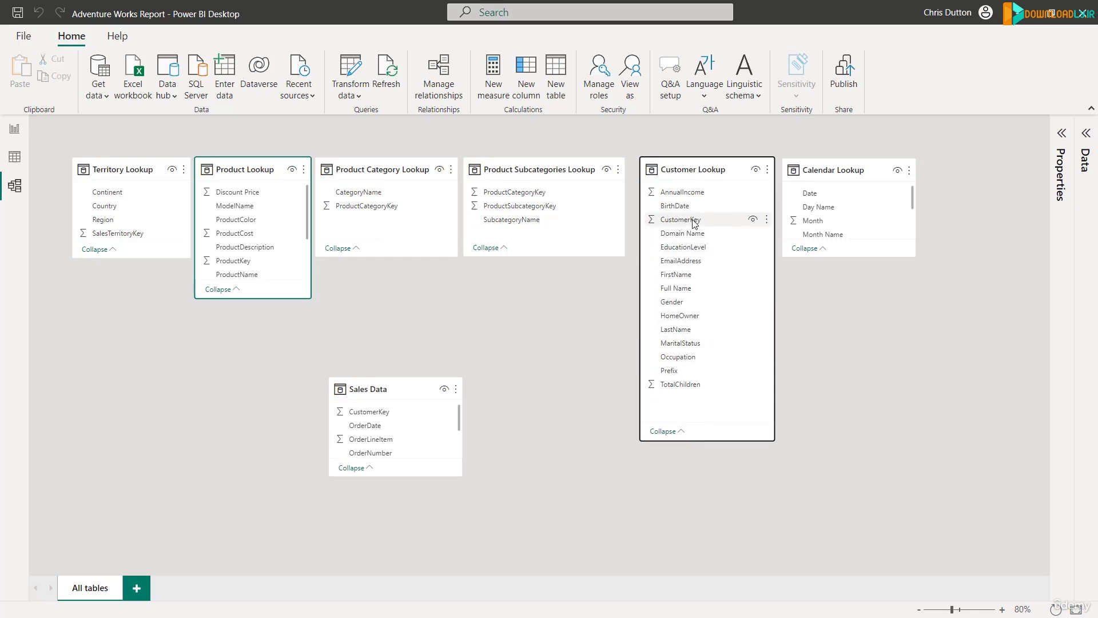
pyautogui.moveTo(844, 258); pyautogui.dragTo(856, 347)
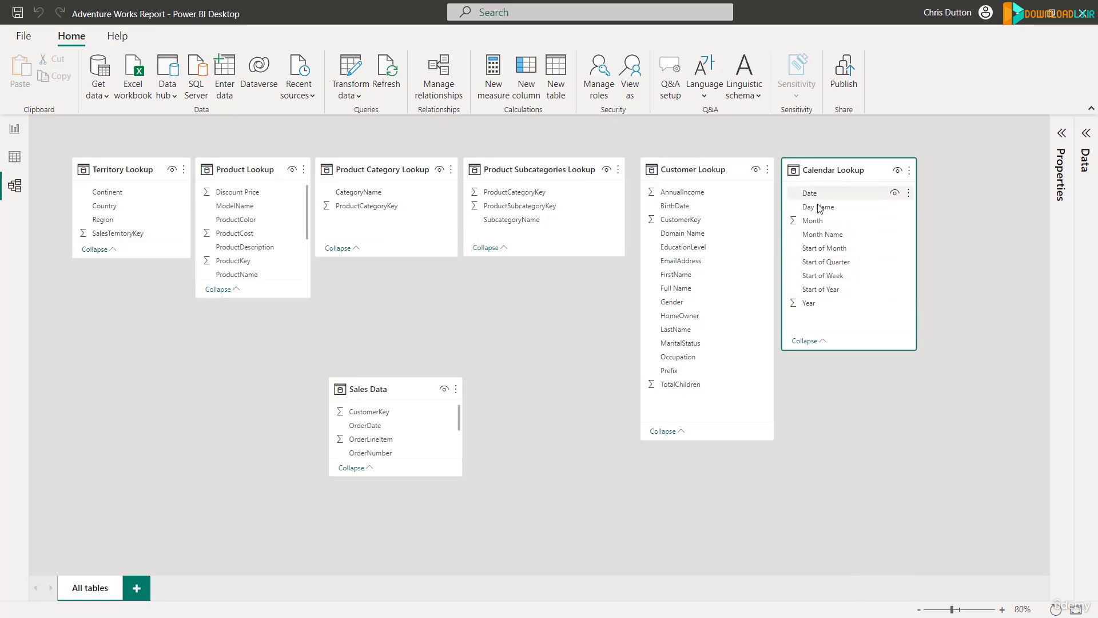
pyautogui.moveTo(725, 440); pyautogui.dragTo(738, 302)
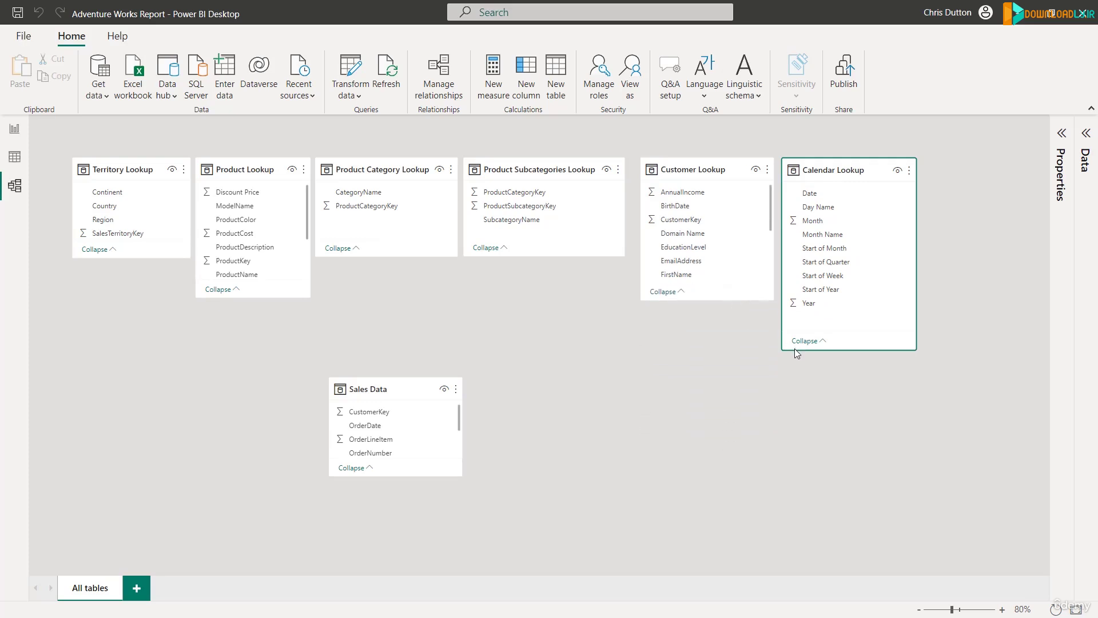
pyautogui.moveTo(794, 350); pyautogui.dragTo(800, 296)
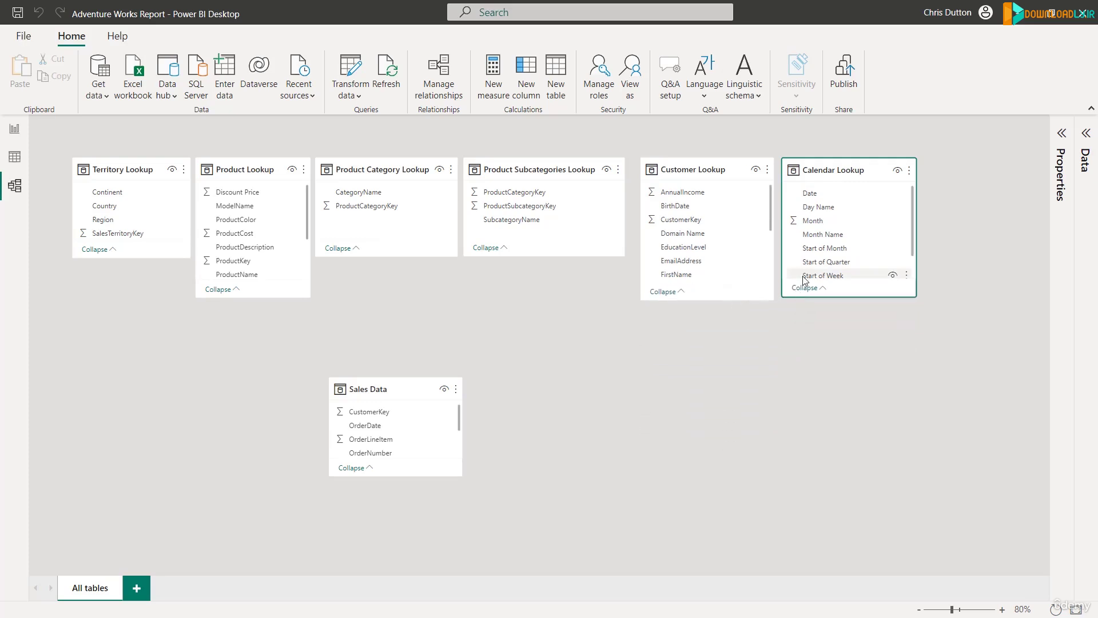
# Step: Rearrange the lookup tables in one row ordered Territory, Customer, Calendar, Product, Product Category and Product Subcategories
pyautogui.moveTo(692, 168); pyautogui.dragTo(175, 333)
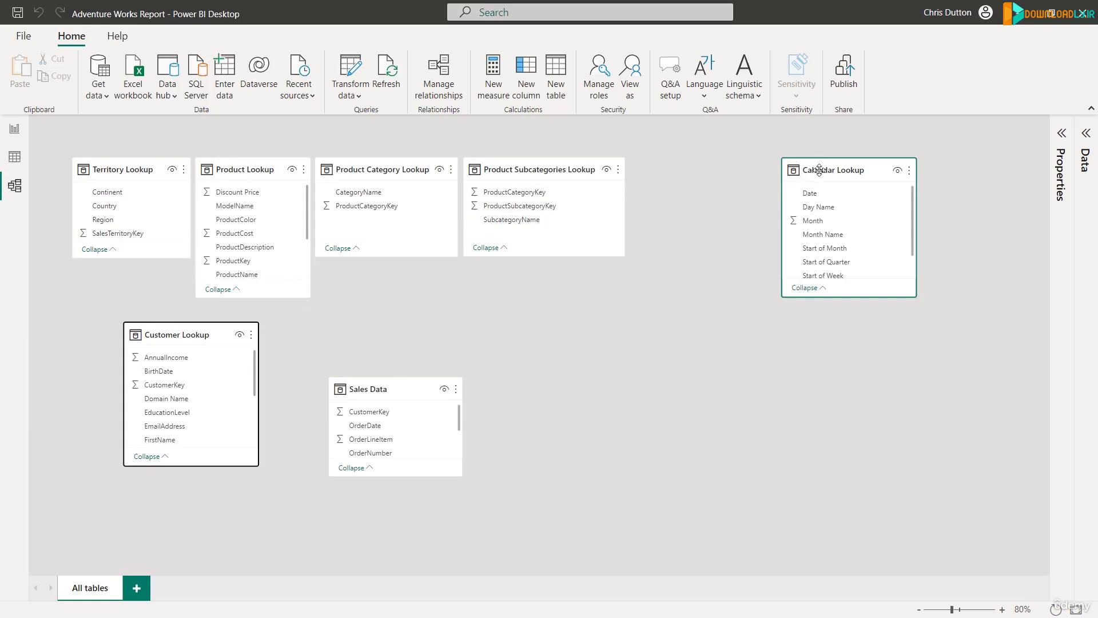
pyautogui.moveTo(819, 170); pyautogui.dragTo(528, 297)
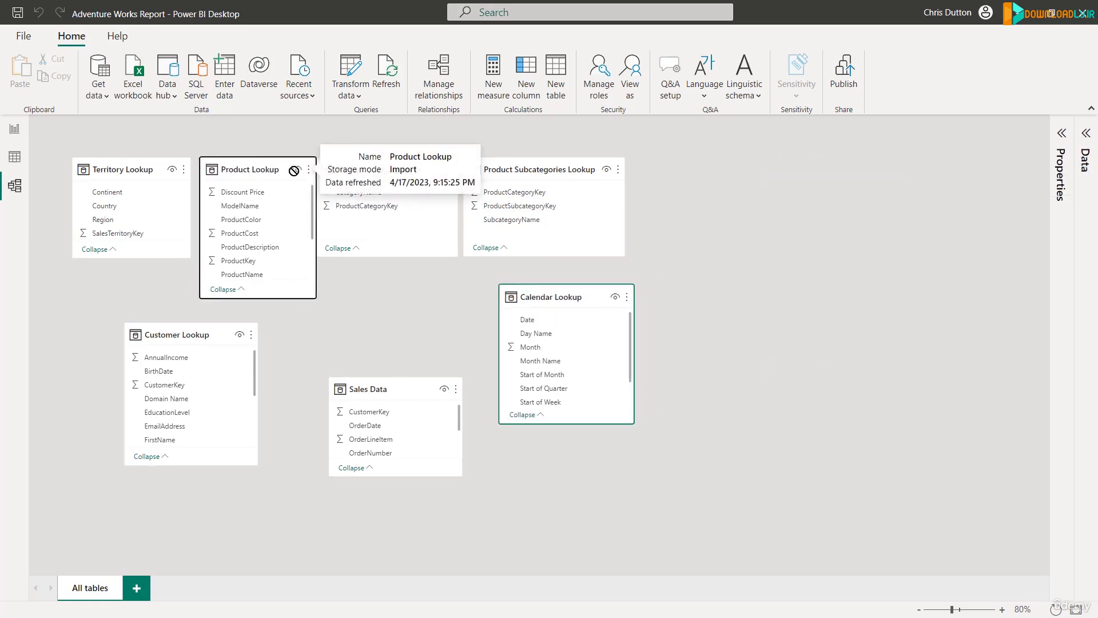
pyautogui.moveTo(269, 172); pyautogui.dragTo(729, 190)
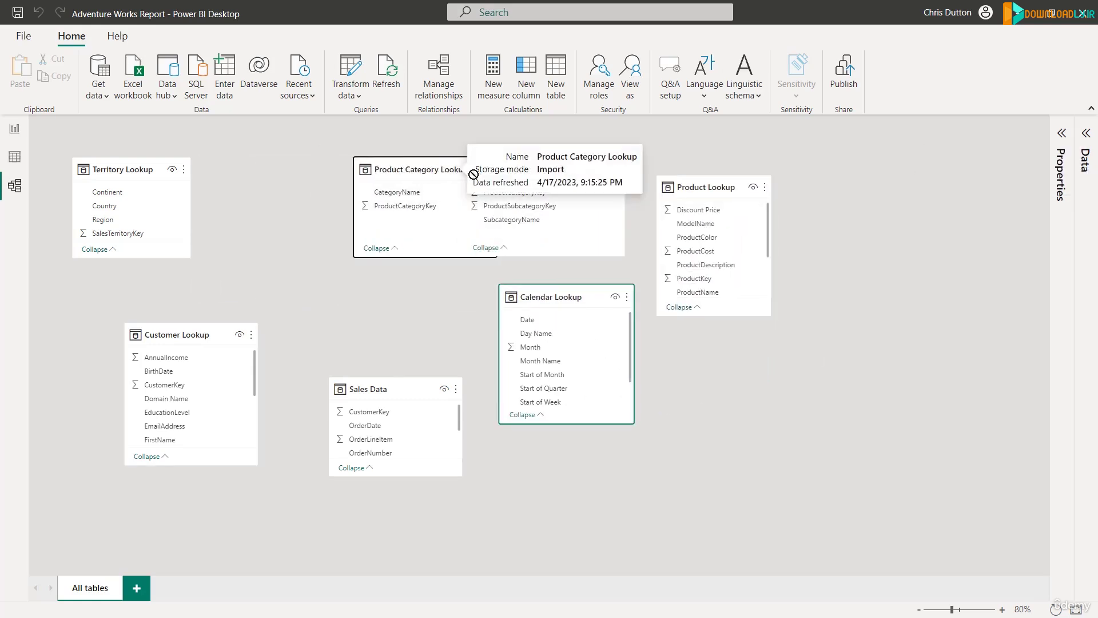
pyautogui.moveTo(405, 166); pyautogui.dragTo(889, 169)
pyautogui.moveTo(530, 166); pyautogui.dragTo(852, 285)
pyautogui.moveTo(167, 330); pyautogui.dragTo(277, 164)
pyautogui.moveTo(543, 298); pyautogui.dragTo(460, 164)
pyautogui.moveTo(691, 185); pyautogui.dragTo(632, 167)
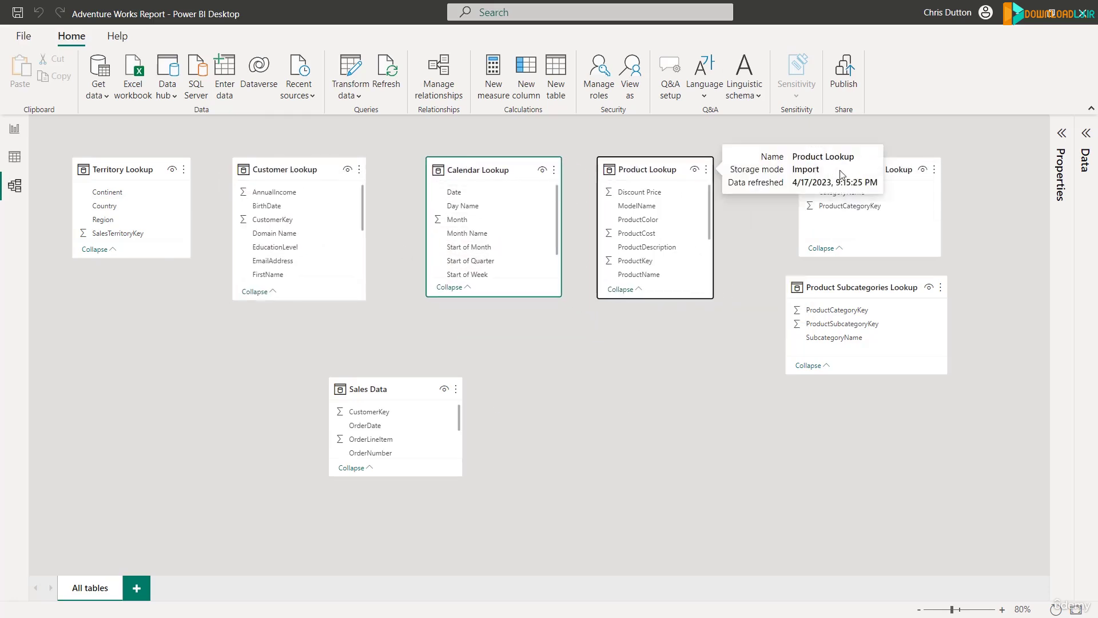
pyautogui.moveTo(902, 169); pyautogui.dragTo(843, 169)
pyautogui.moveTo(855, 296); pyautogui.dragTo(959, 180)
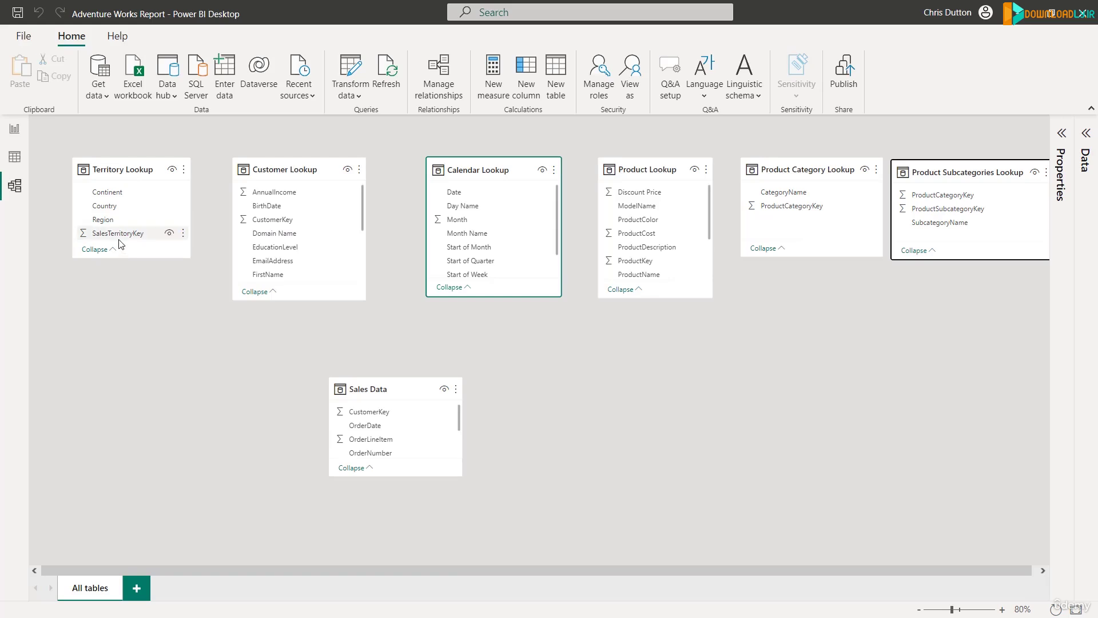
# Step: Set the Territory Lookup table's key column to SalesTerritoryKey in its properties
pyautogui.click(118, 167)
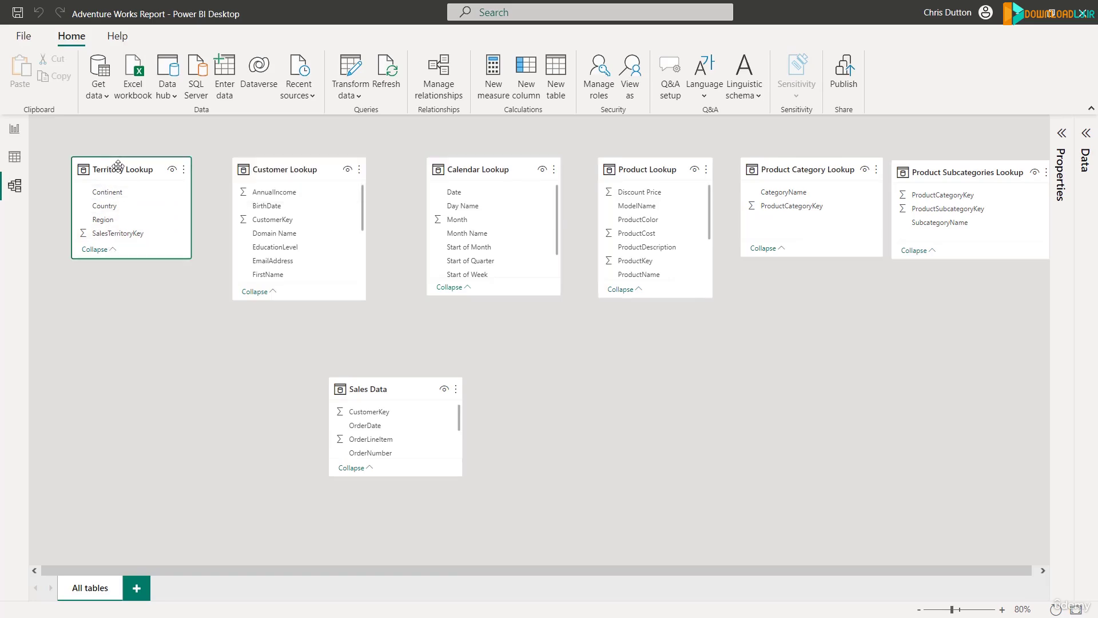
pyautogui.click(1062, 134)
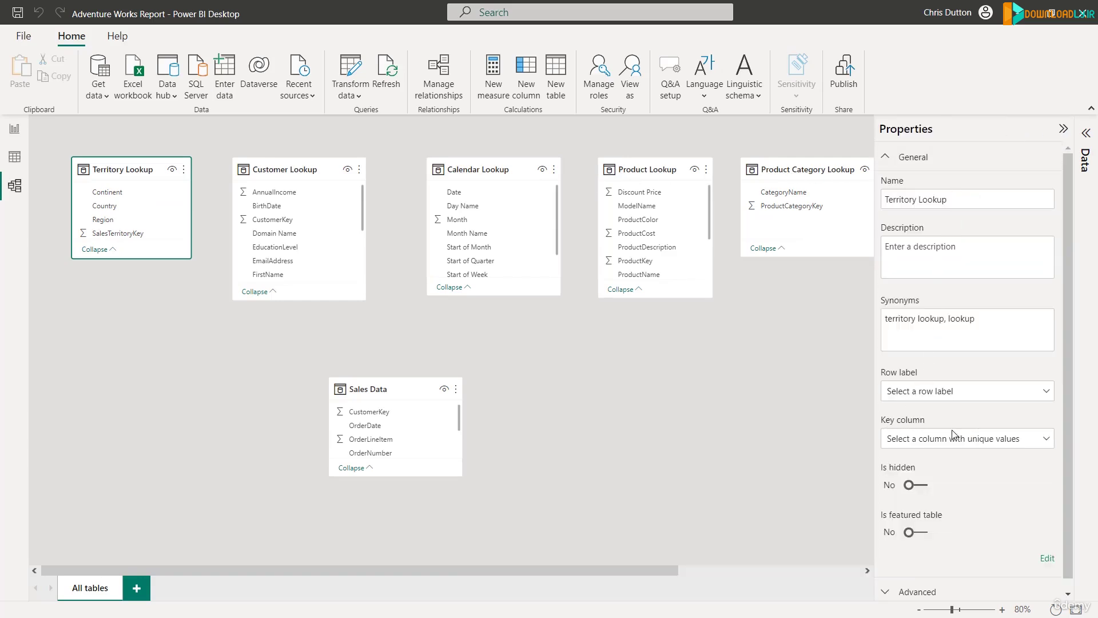
pyautogui.click(1012, 439)
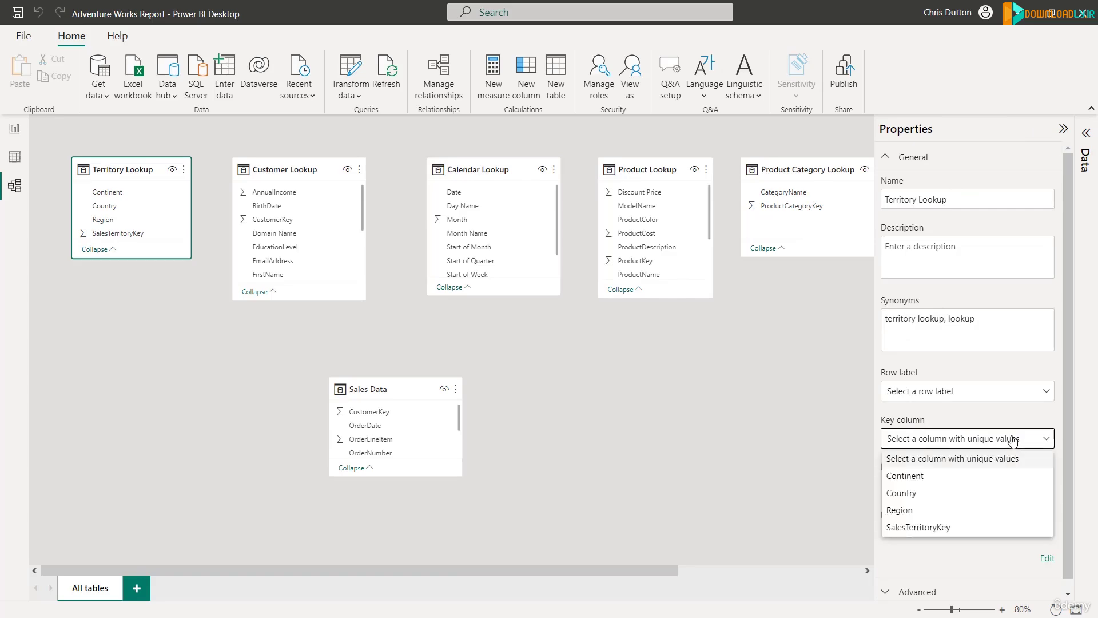
pyautogui.click(928, 527)
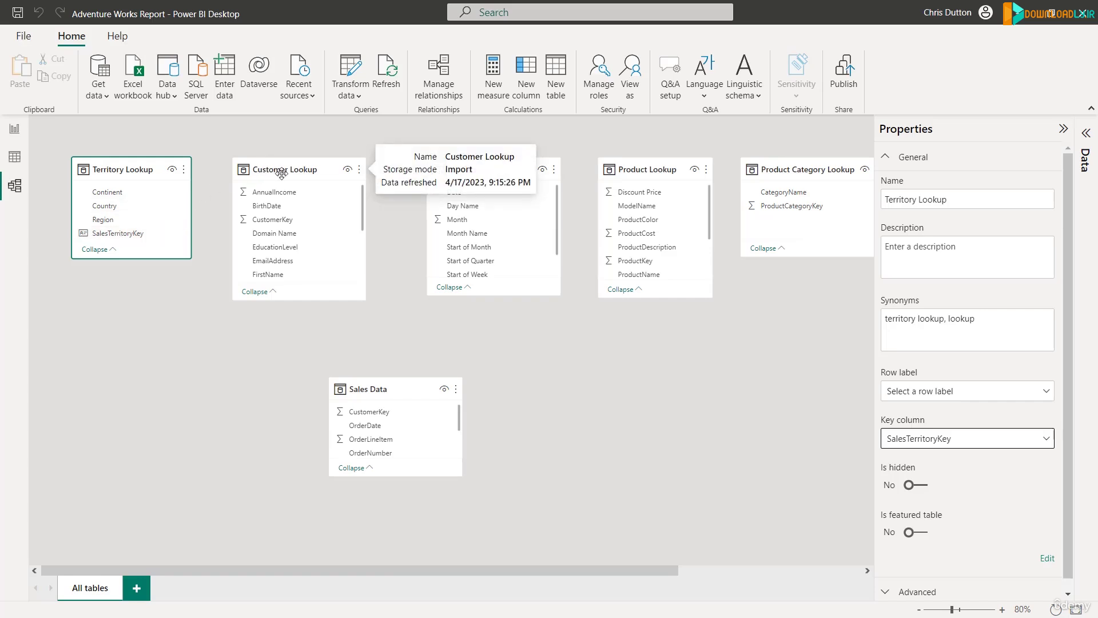
# Step: Check the Customer Lookup table's data rows, and set CustomerKey as that table's key column in the model
pyautogui.click(15, 159)
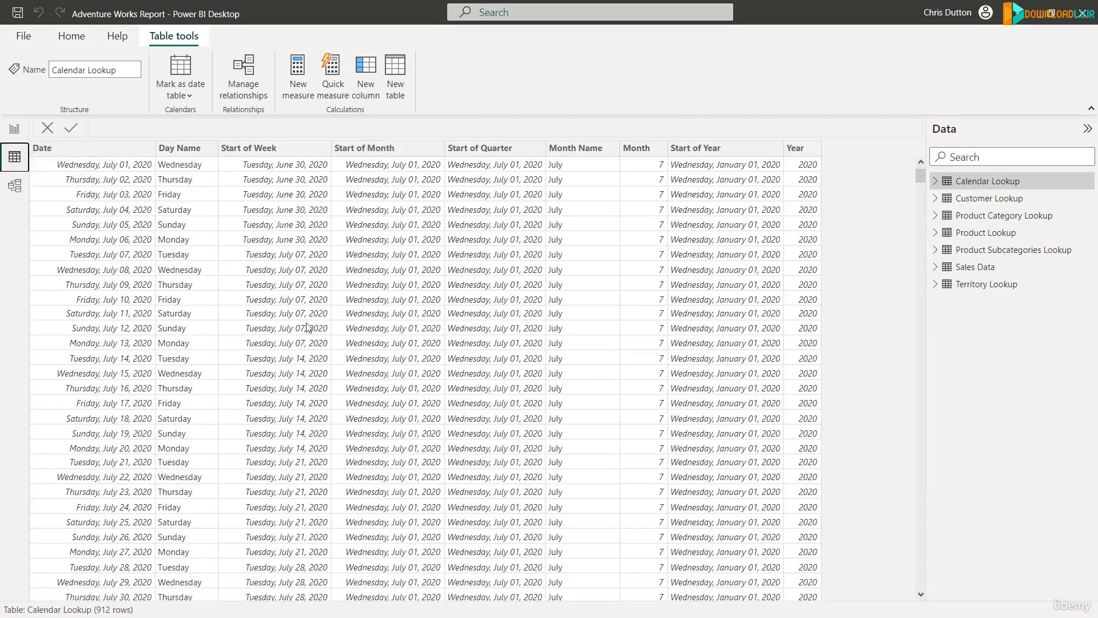
pyautogui.click(978, 200)
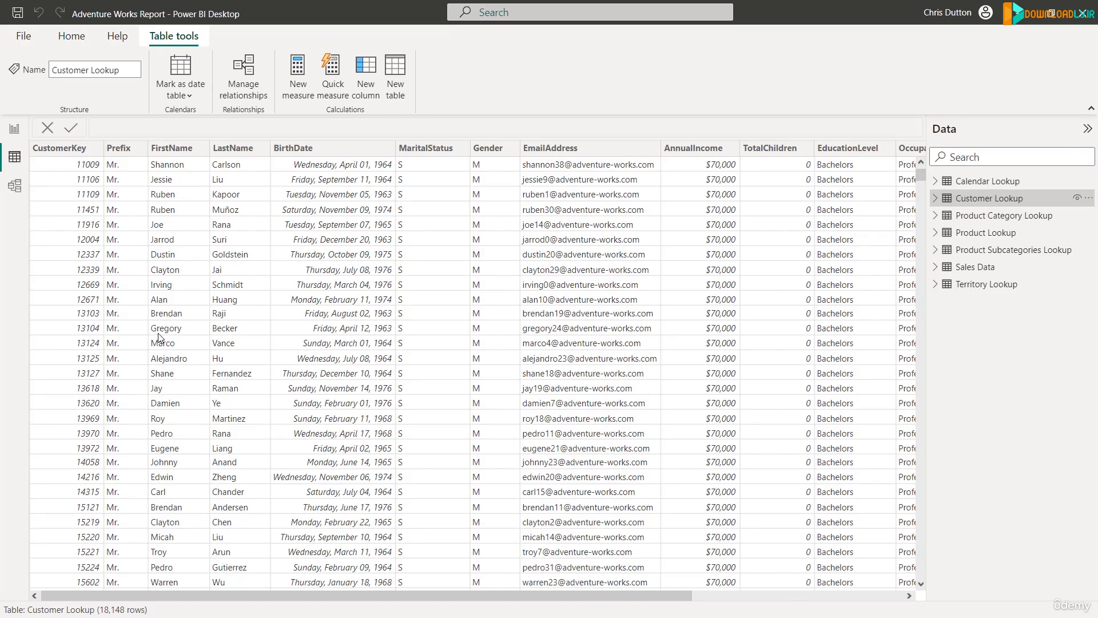
pyautogui.click(15, 185)
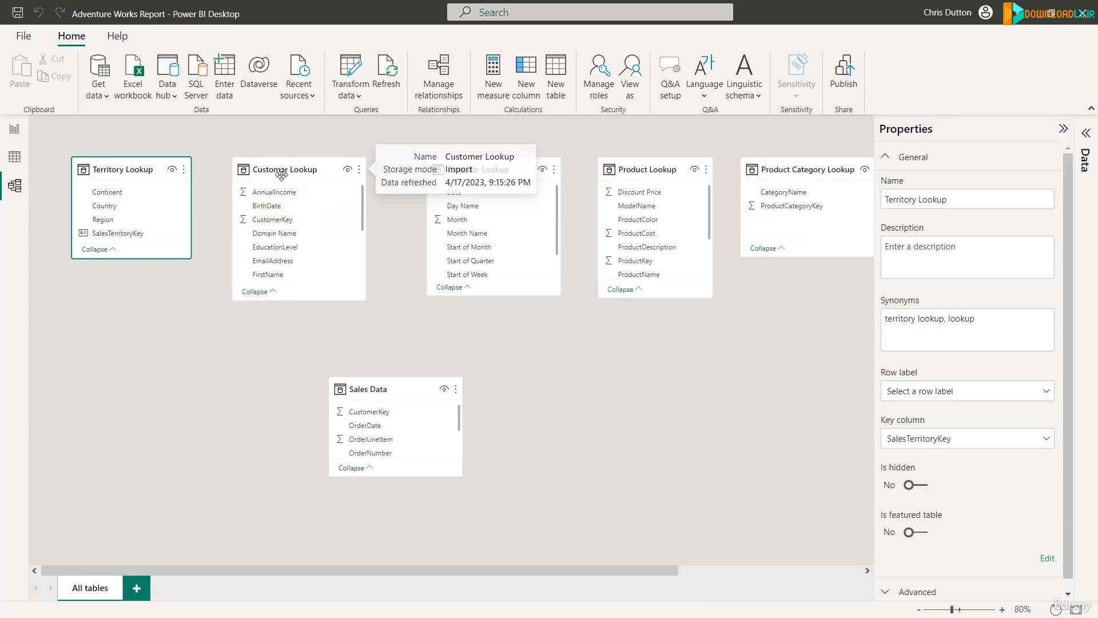
pyautogui.moveTo(282, 171); pyautogui.dragTo(271, 171)
pyautogui.scroll(-1, 271, 207)
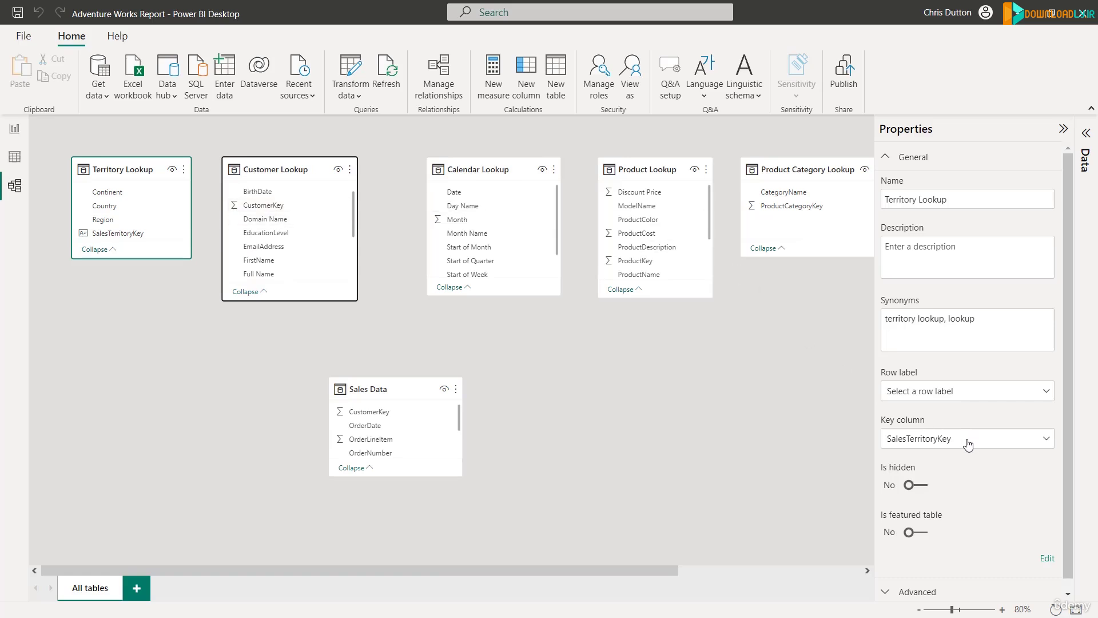
pyautogui.click(312, 169)
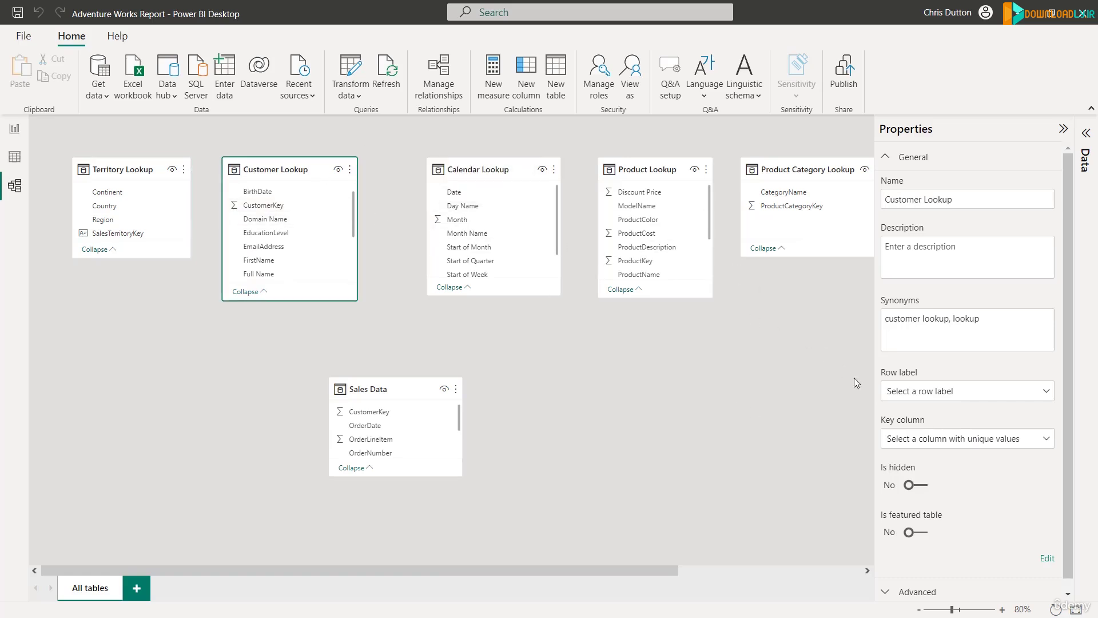
pyautogui.click(936, 438)
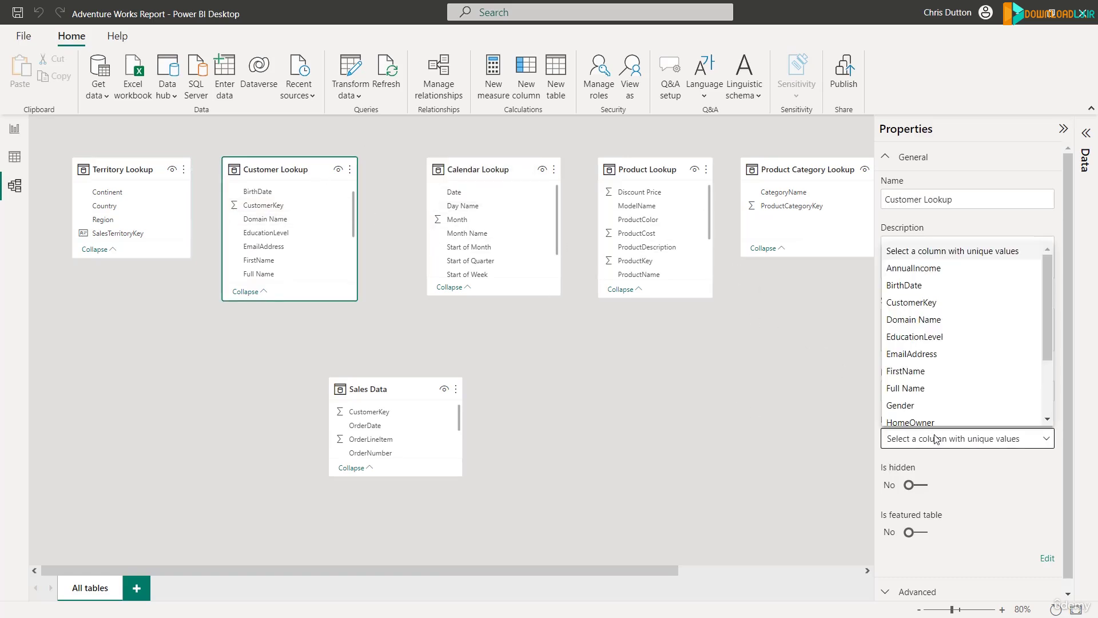
pyautogui.click(913, 303)
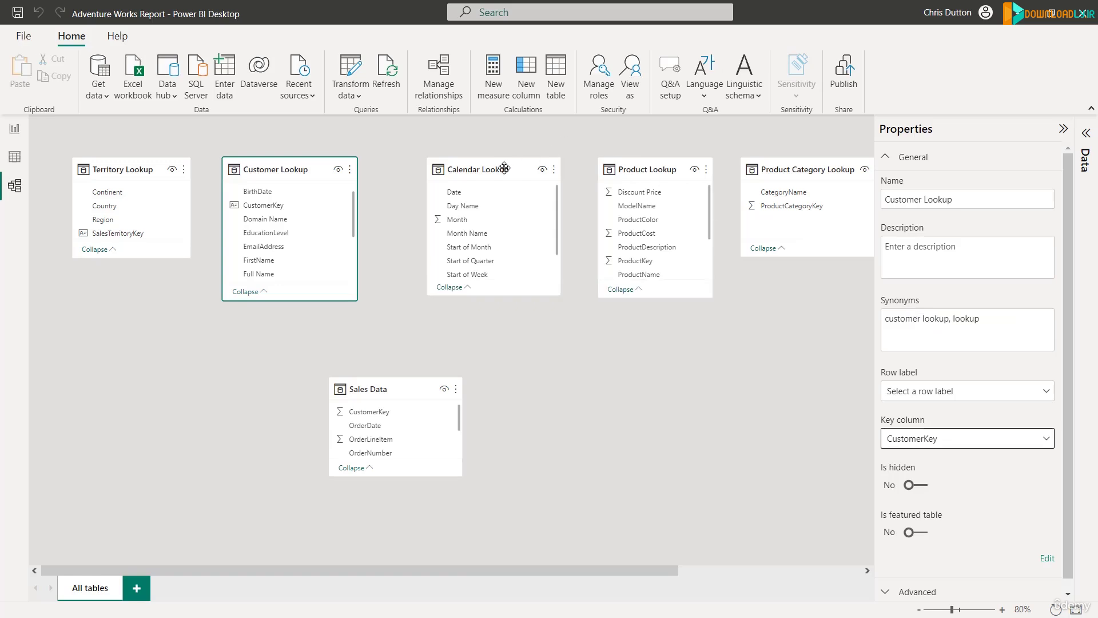
# Step: Move the Calendar Lookup table closer to Customer Lookup and set its key column to Date
pyautogui.moveTo(503, 168); pyautogui.dragTo(465, 166)
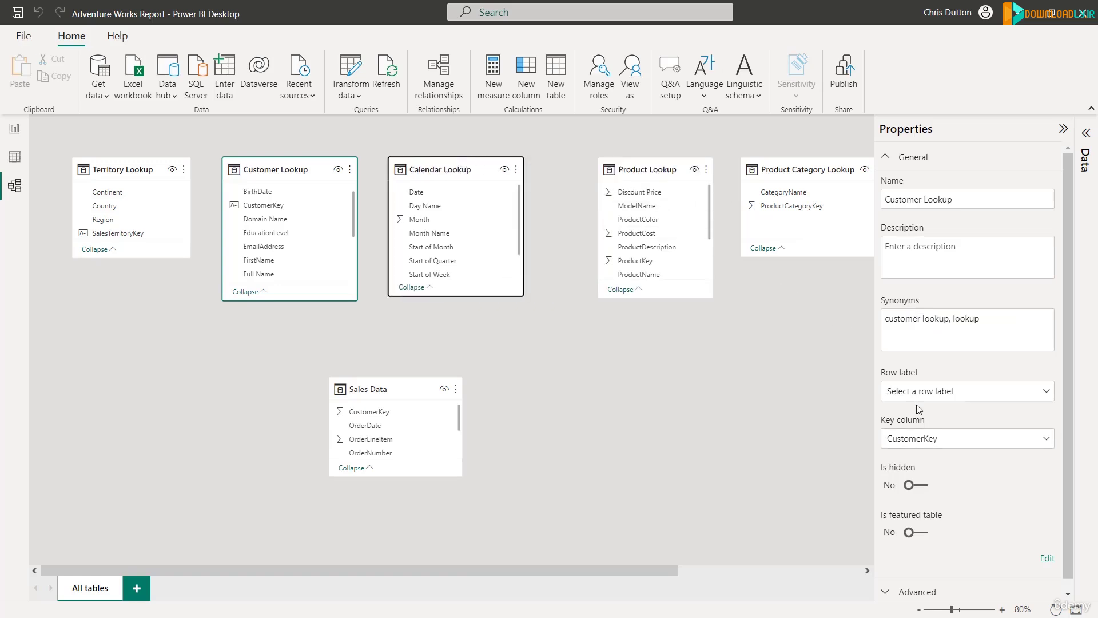
pyautogui.click(927, 441)
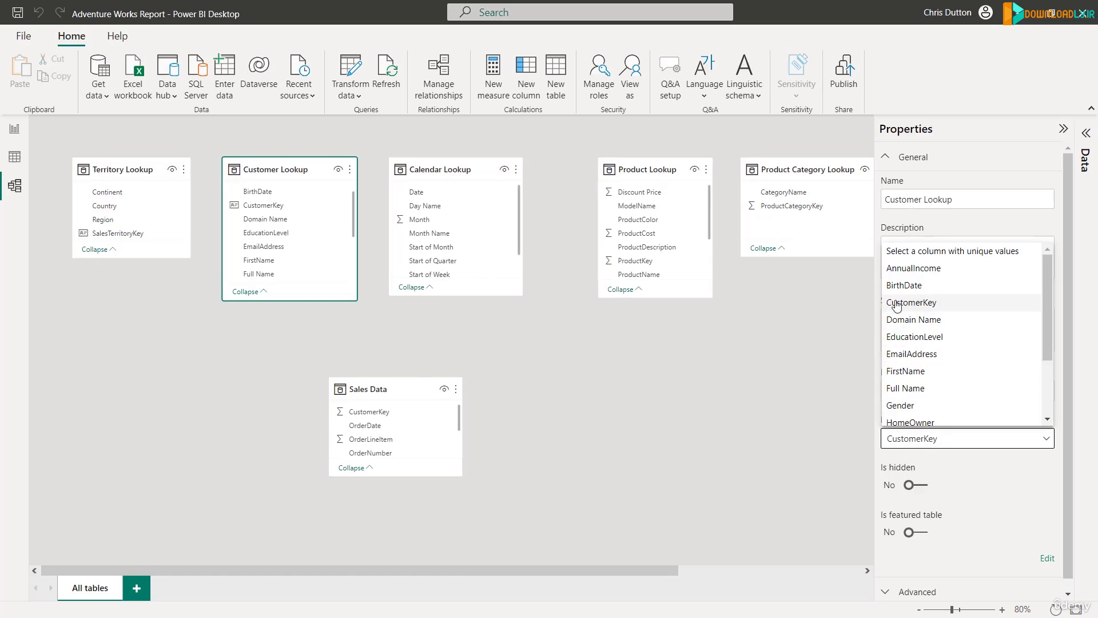
pyautogui.click(454, 174)
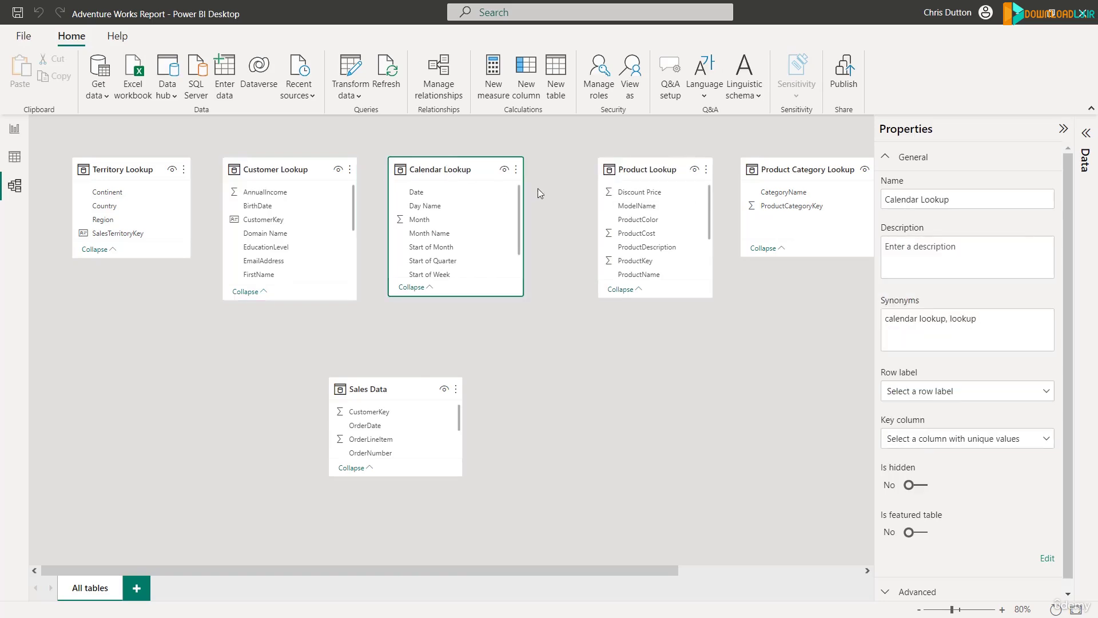
pyautogui.click(919, 439)
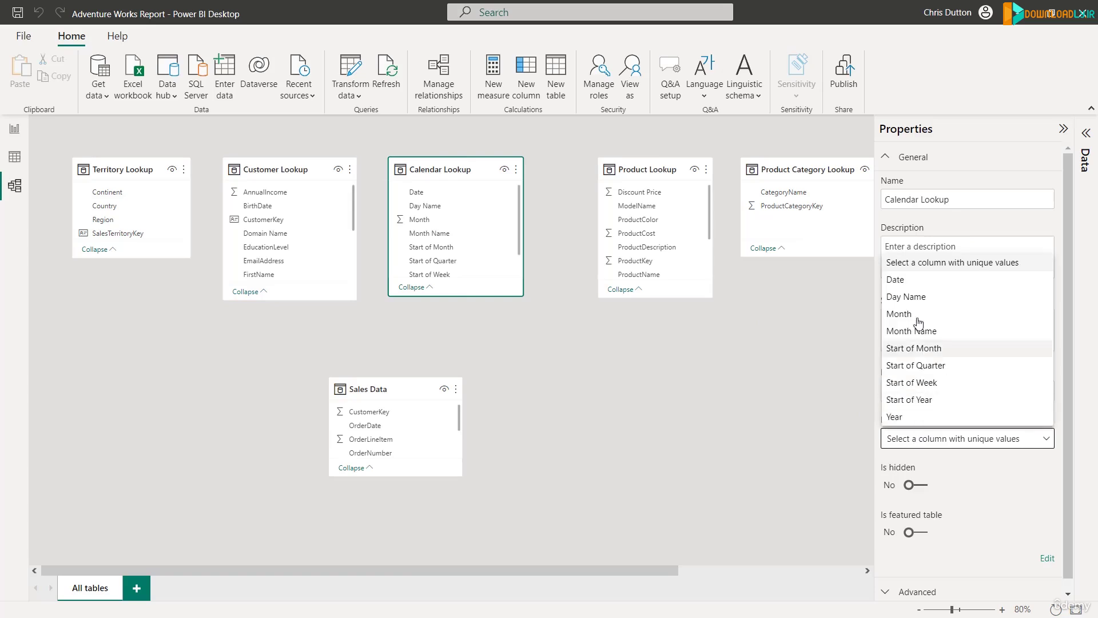
pyautogui.click(912, 285)
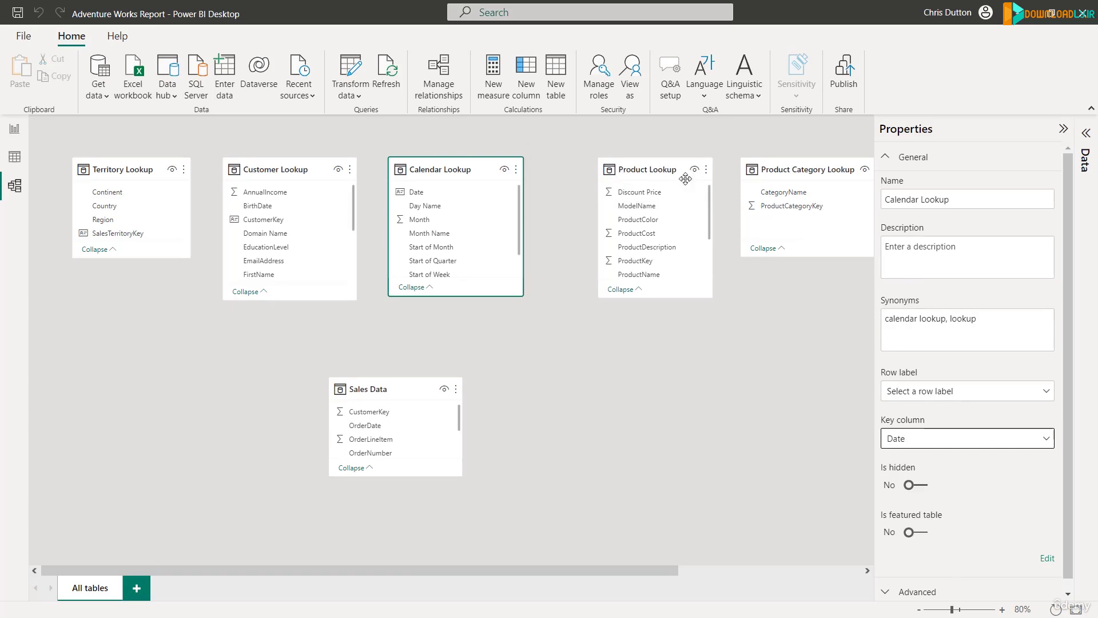
# Step: Move the Product Lookup table next to Calendar Lookup and set its key column to ProductKey
pyautogui.moveTo(661, 170); pyautogui.dragTo(606, 169)
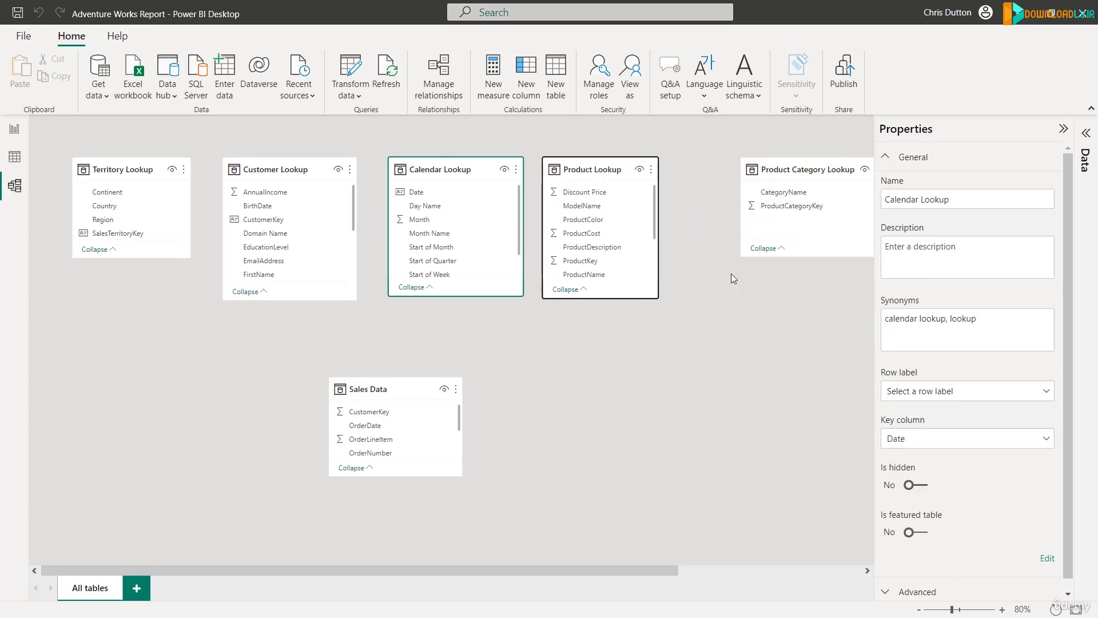
pyautogui.click(609, 236)
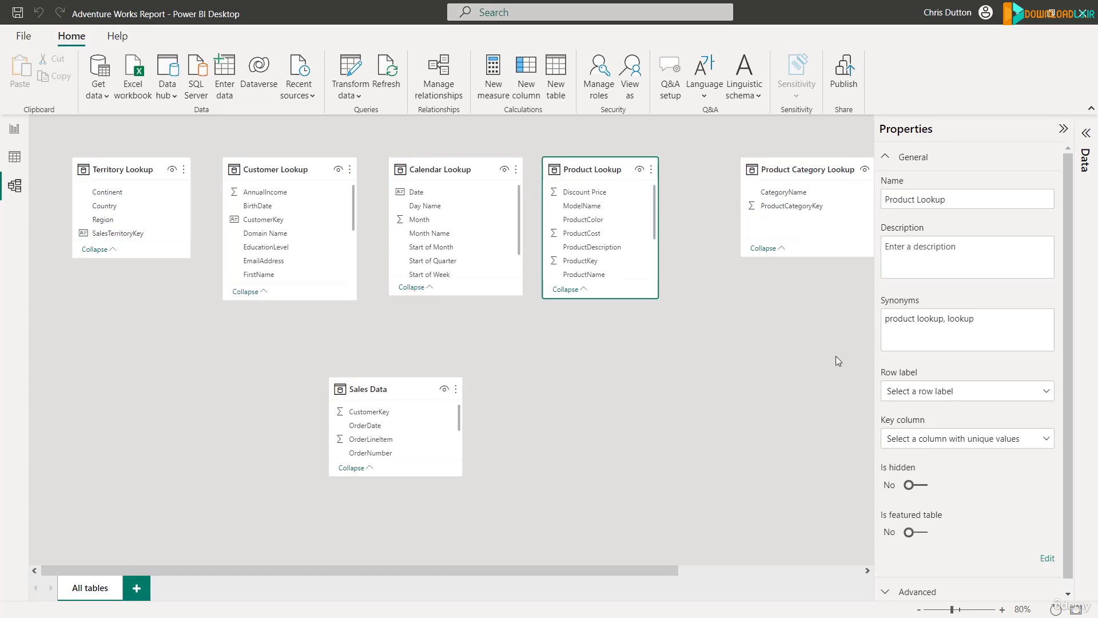
pyautogui.click(911, 438)
pyautogui.click(916, 357)
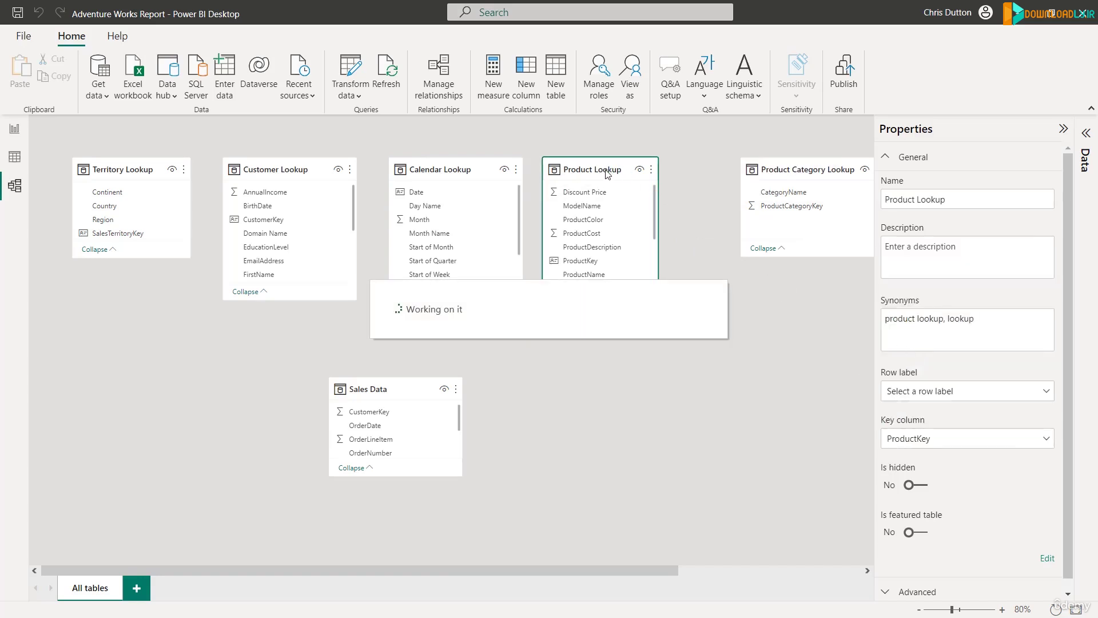
# Step: Move the Product Category Lookup table closer to Product Lookup and set its key column to ProductCategoryKey
pyautogui.click(822, 169)
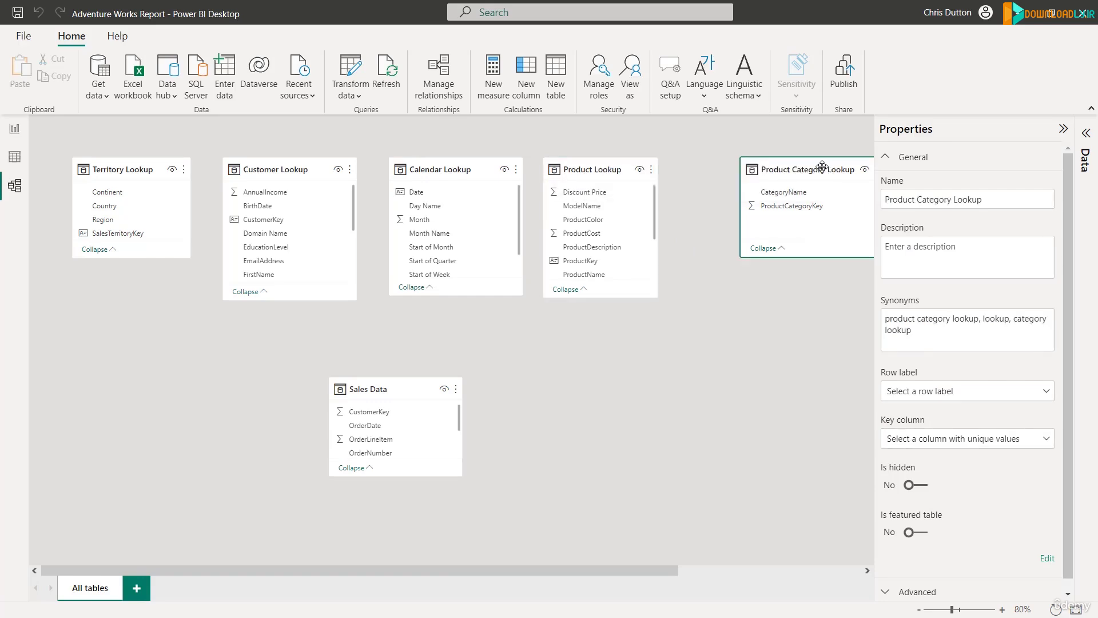
pyautogui.moveTo(822, 168); pyautogui.dragTo(768, 167)
pyautogui.click(949, 438)
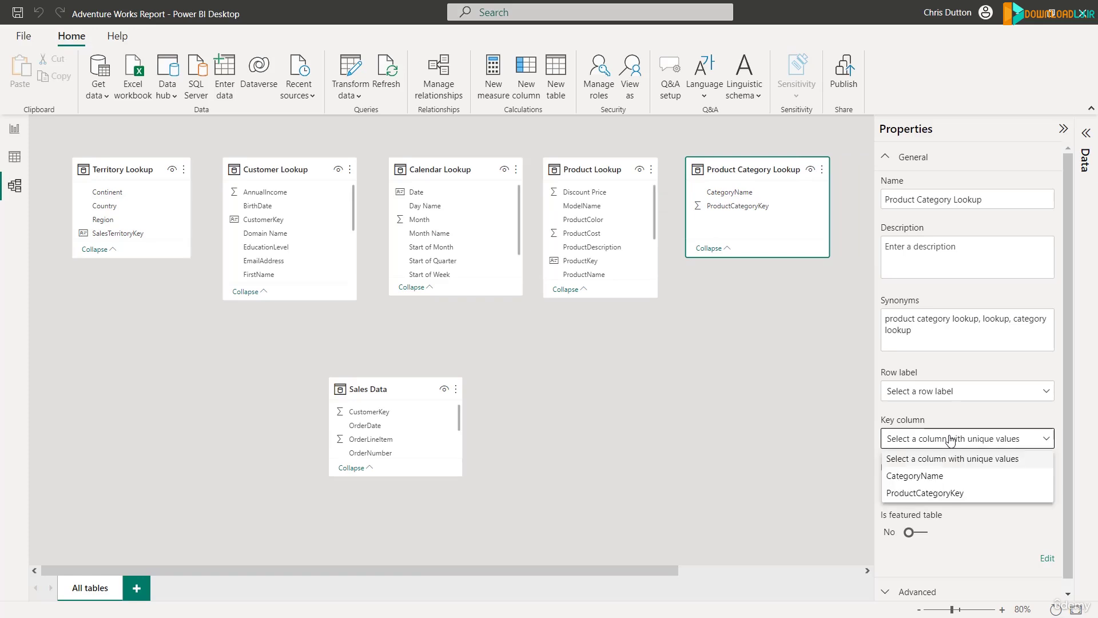
pyautogui.click(942, 493)
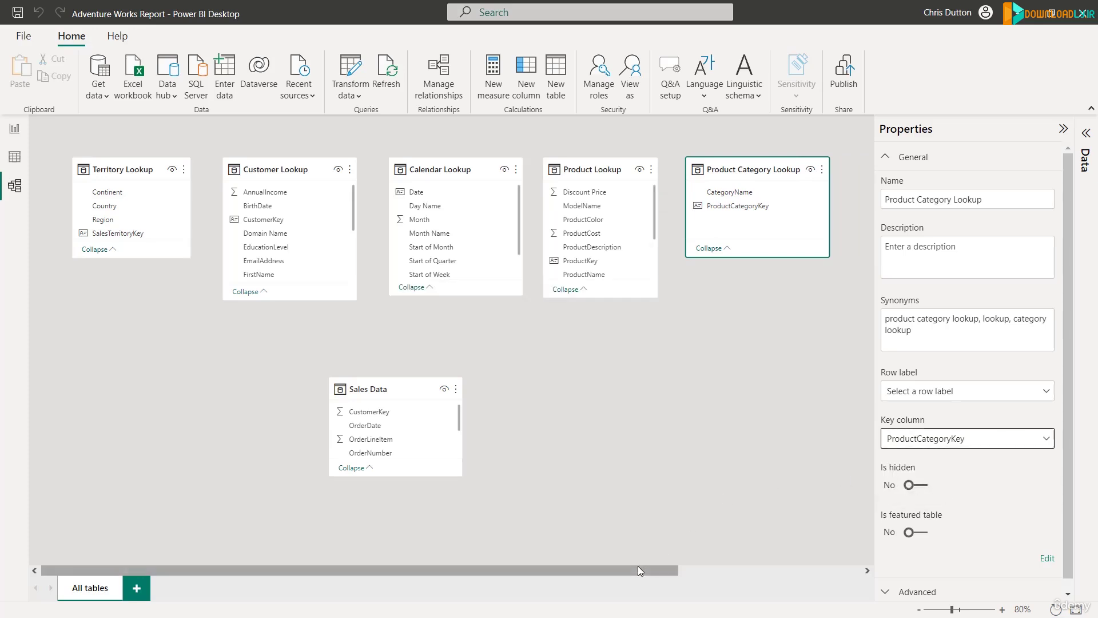
# Step: Move the Product Subcategories Lookup table closer to Product Category Lookup and set its key column to ProductSubcategoryKey
pyautogui.moveTo(637, 567); pyautogui.dragTo(701, 567)
pyautogui.moveTo(829, 174); pyautogui.dragTo(779, 165)
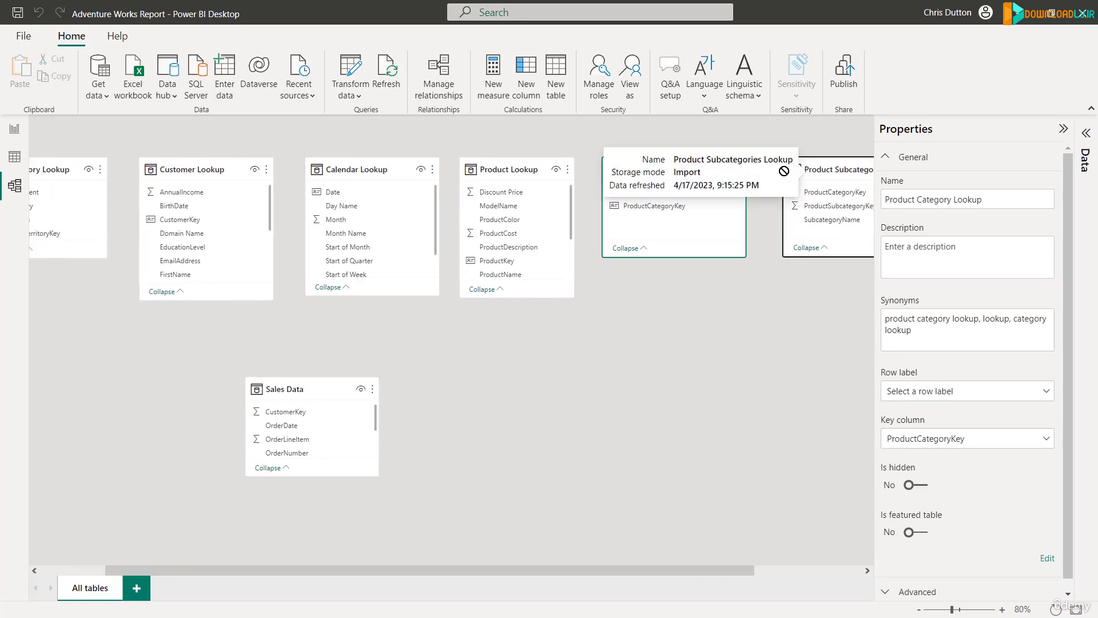
pyautogui.click(926, 442)
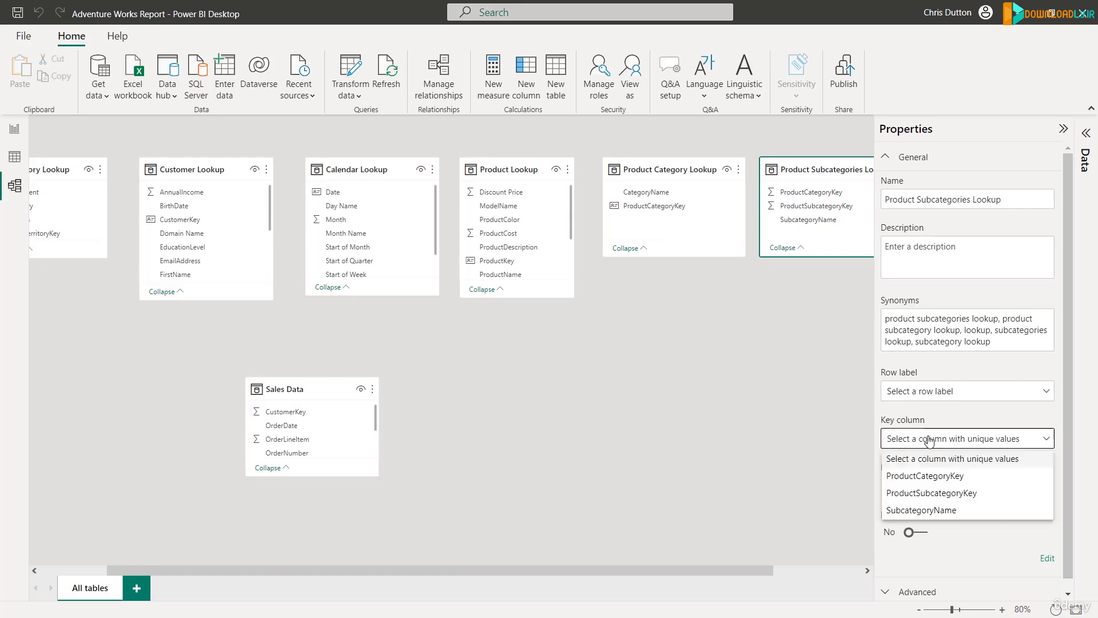
pyautogui.click(940, 493)
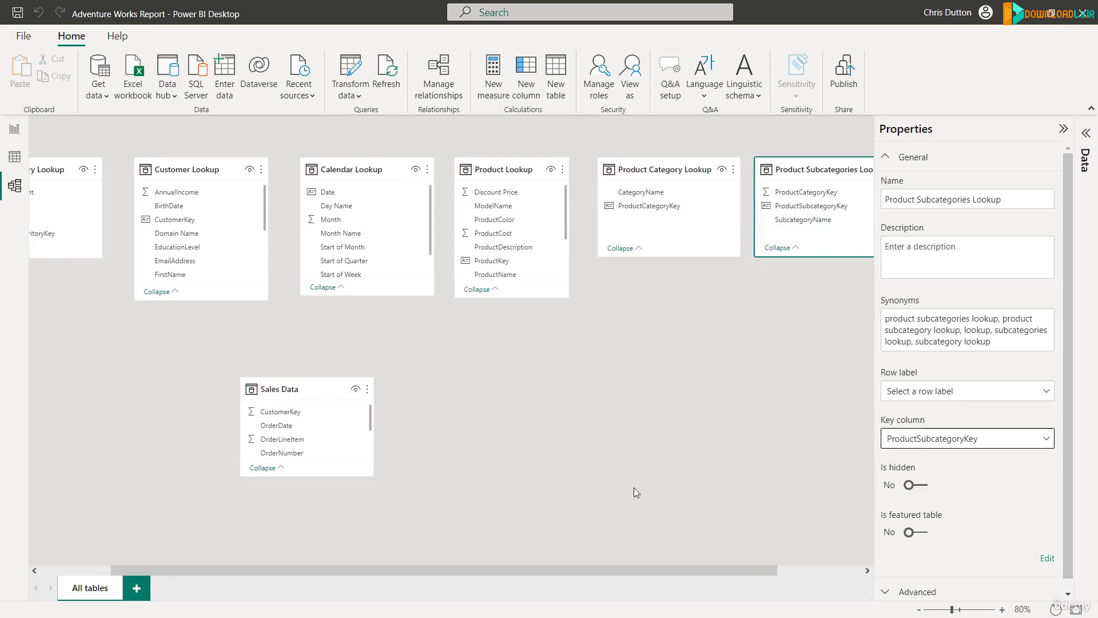
# Step: Place the Sales Data table directly below Calendar Lookup, enlarge it to show all its fields, and save the report
pyautogui.moveTo(668, 570); pyautogui.dragTo(593, 572)
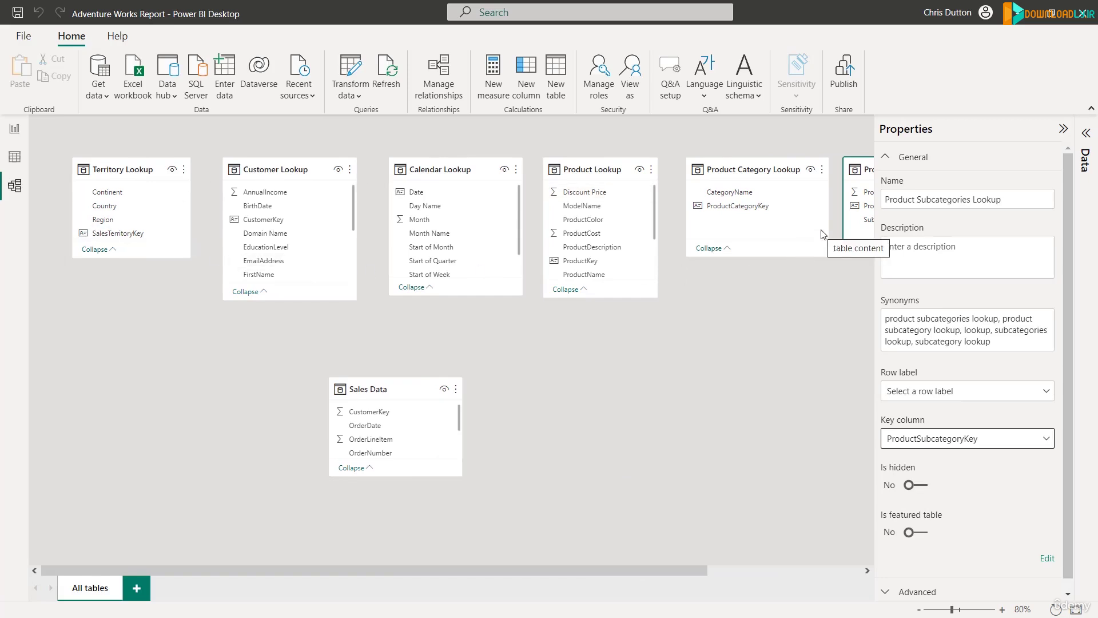
pyautogui.moveTo(403, 397); pyautogui.dragTo(463, 350)
pyautogui.moveTo(460, 442); pyautogui.dragTo(461, 511)
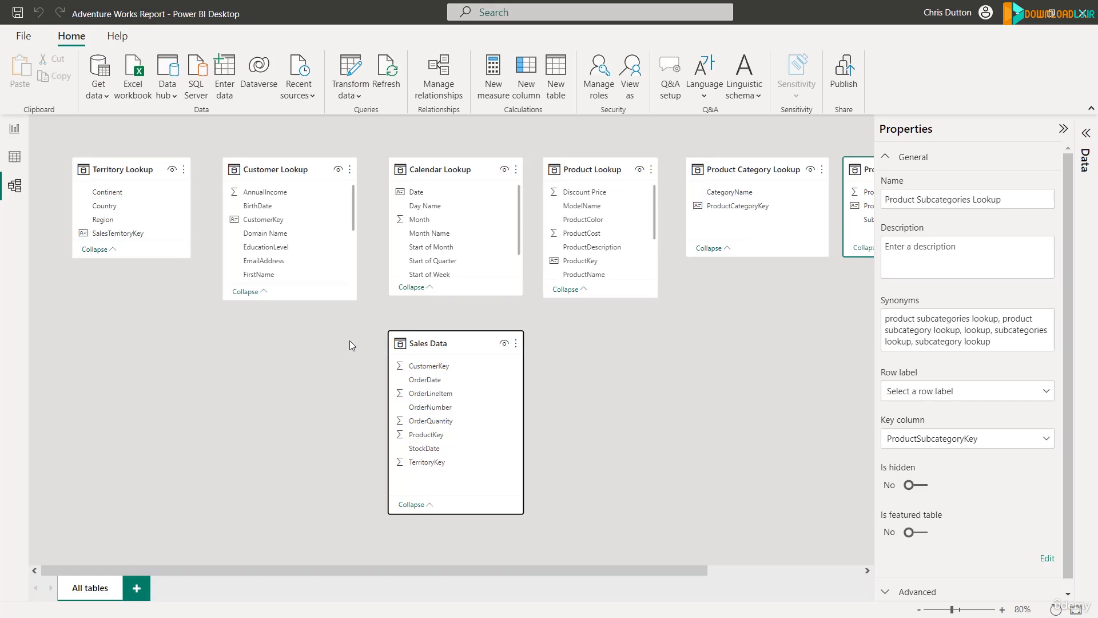
pyautogui.click(16, 14)
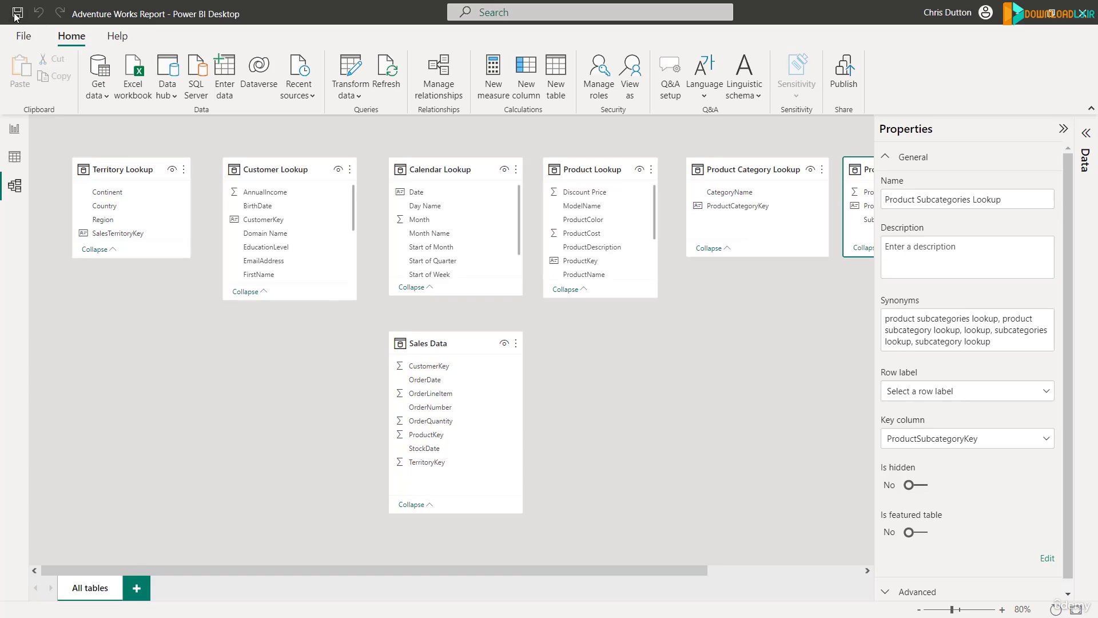